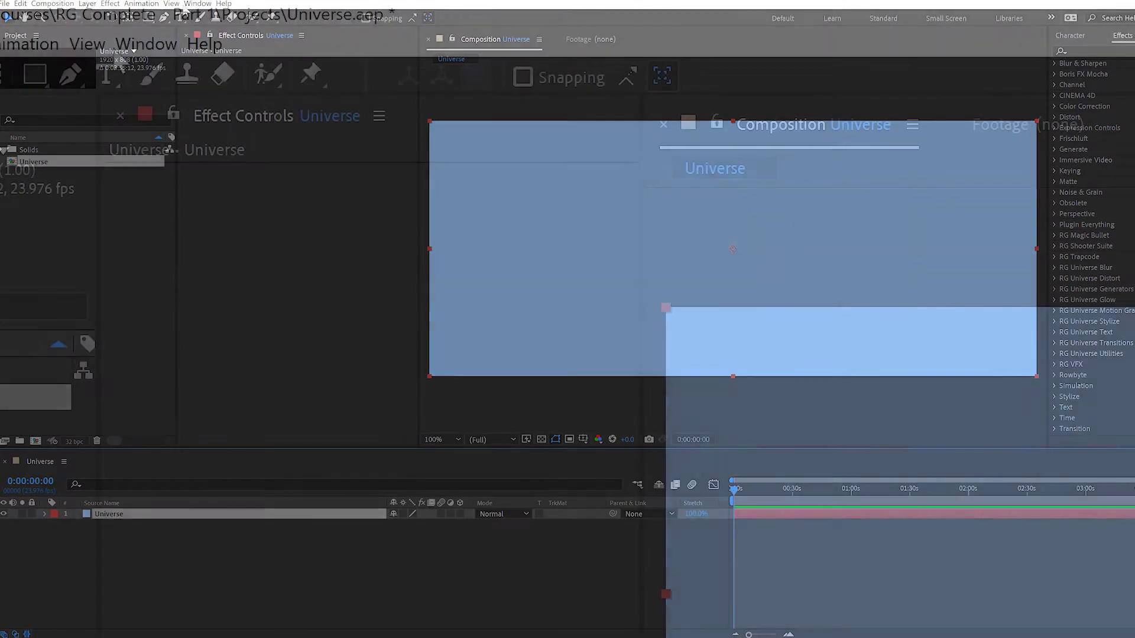
Step: Open the RG Universe Dashboard from Window > Extensions
click(197, 3)
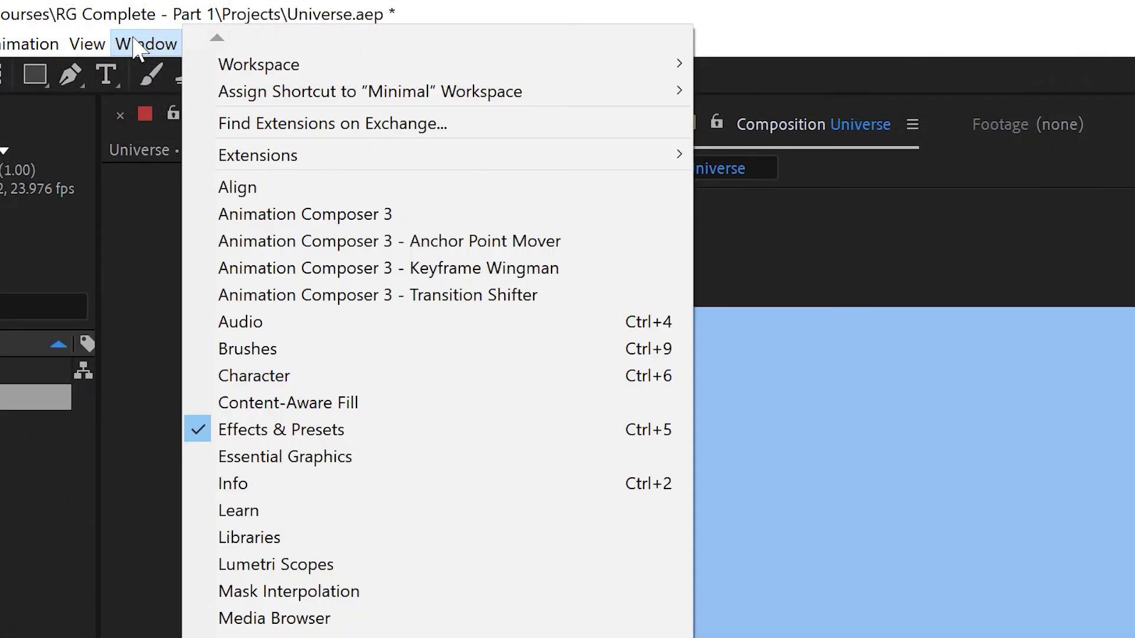
mouse_move(537, 165)
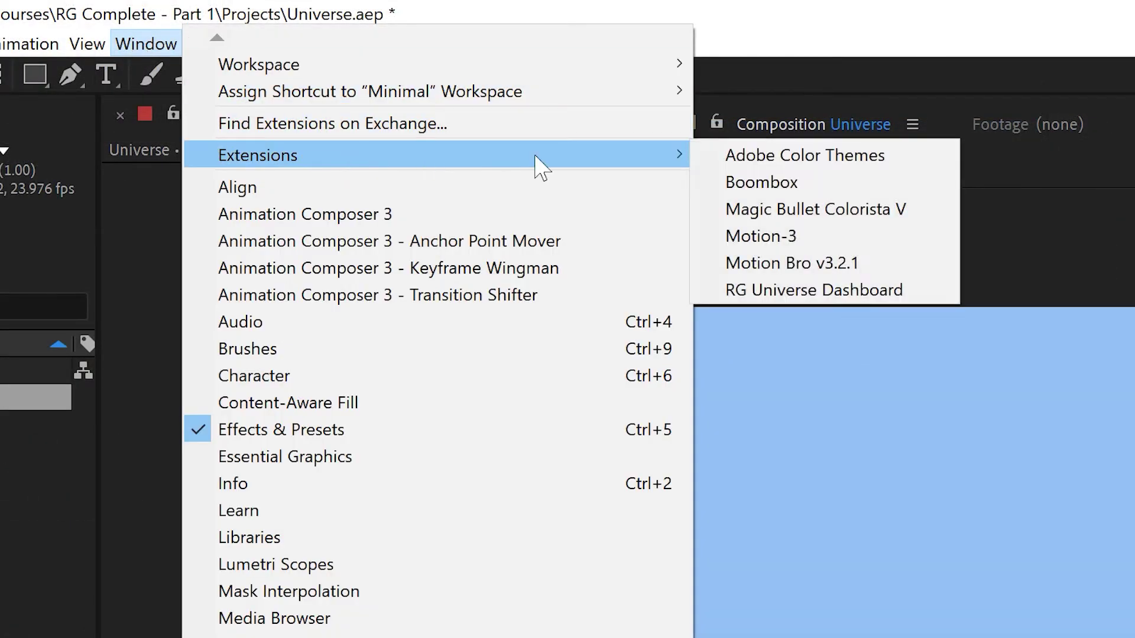
click(828, 292)
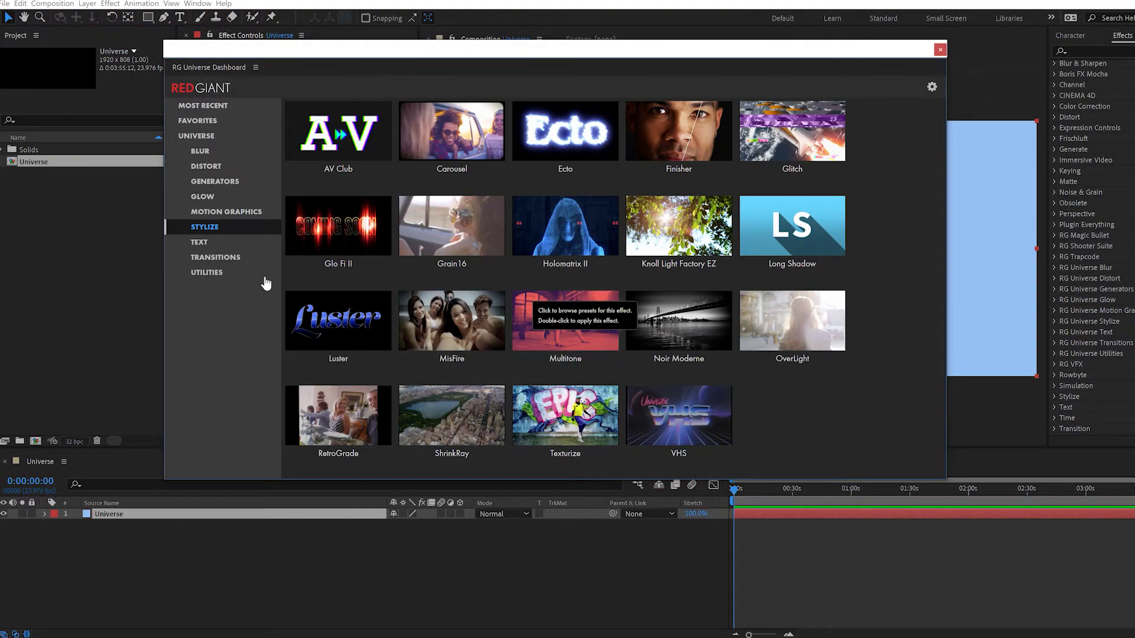
Step: Browse the Universe, Motion Graphics, Stylize and Text categories, ending on Motion Graphics
click(201, 136)
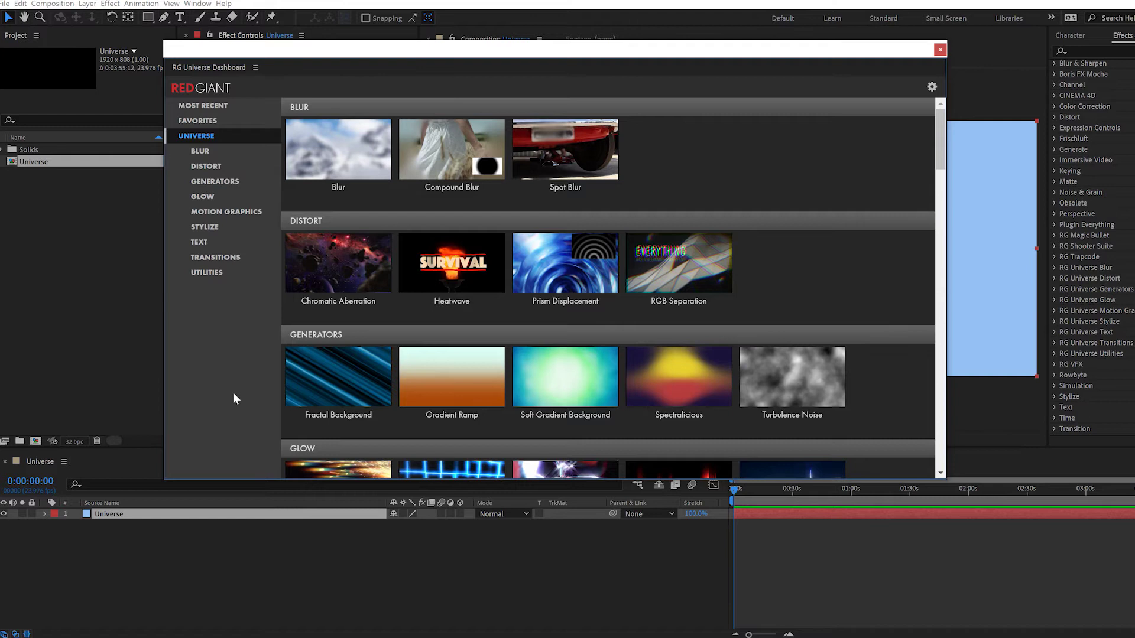
click(205, 214)
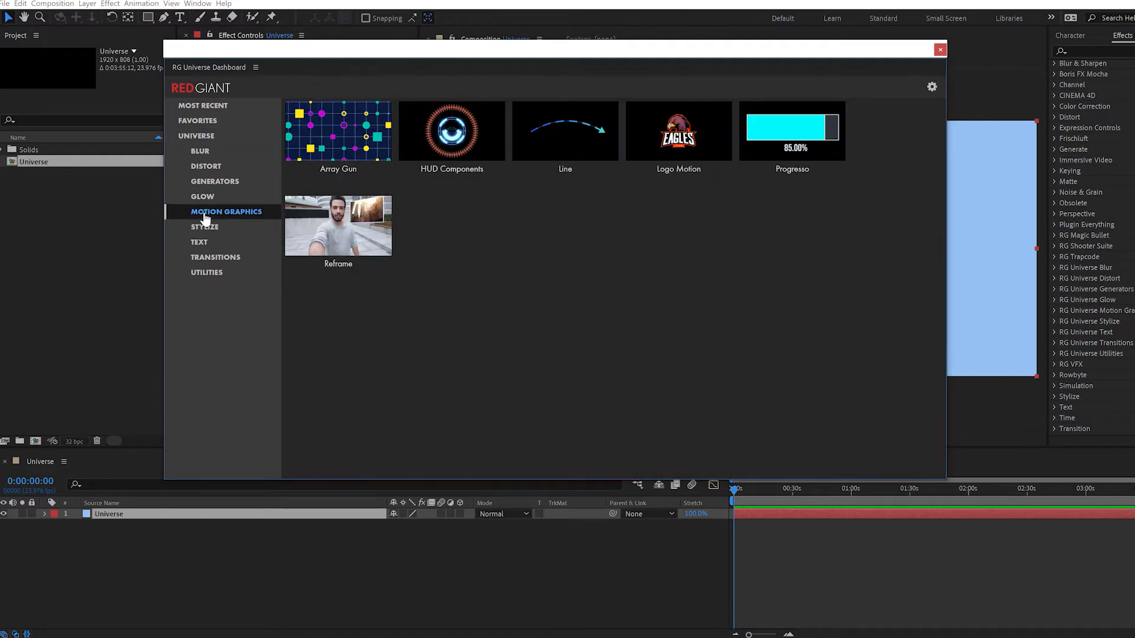
click(205, 230)
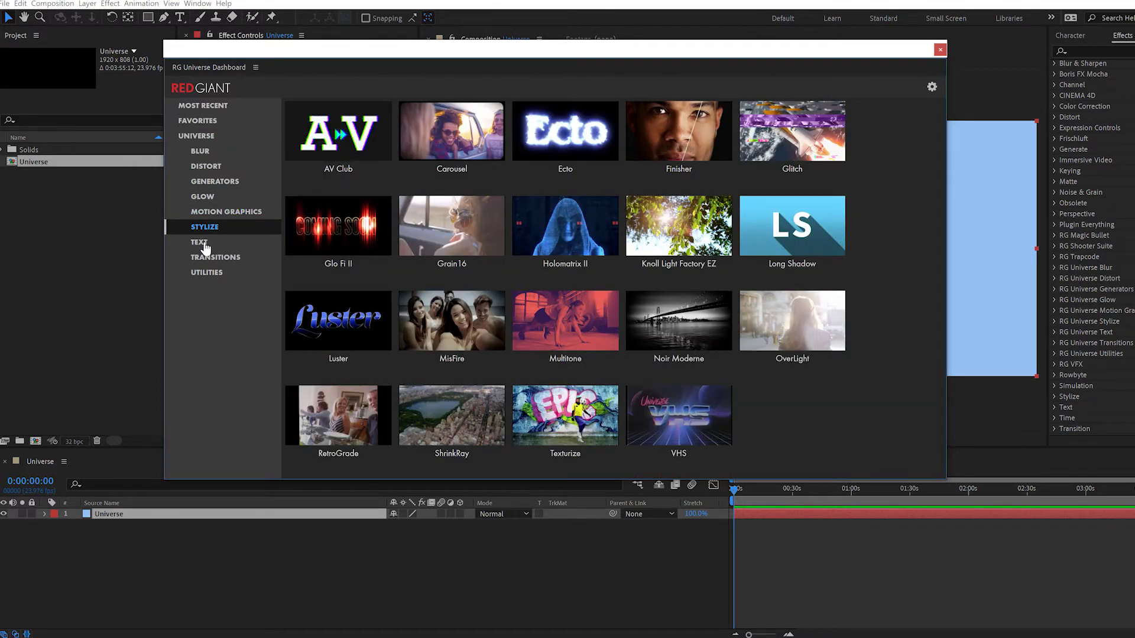
click(204, 243)
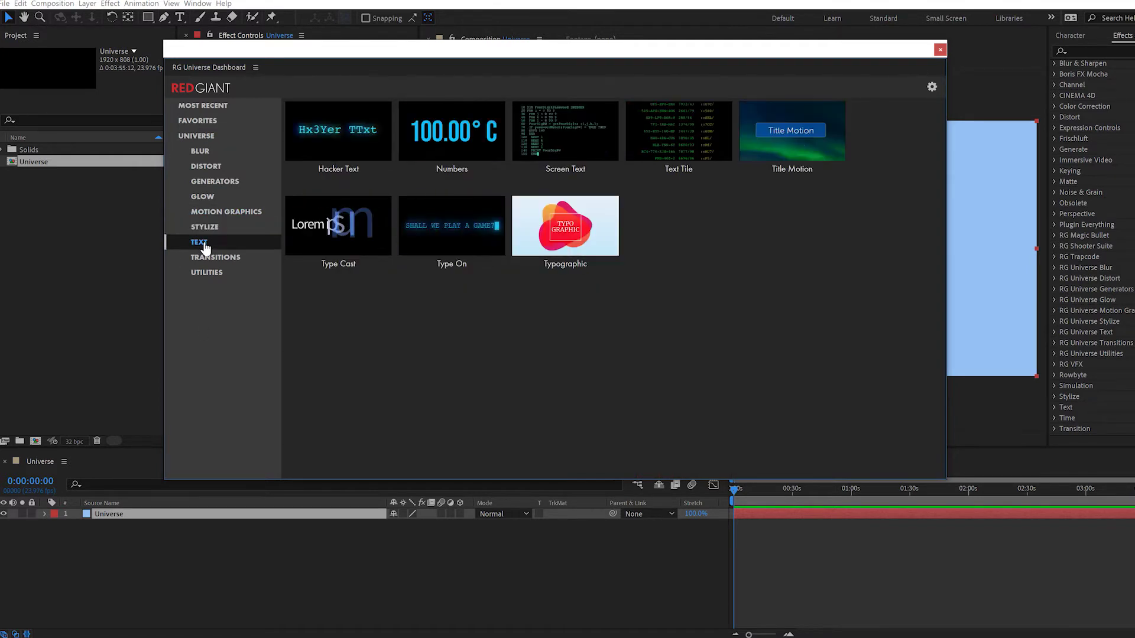
click(213, 213)
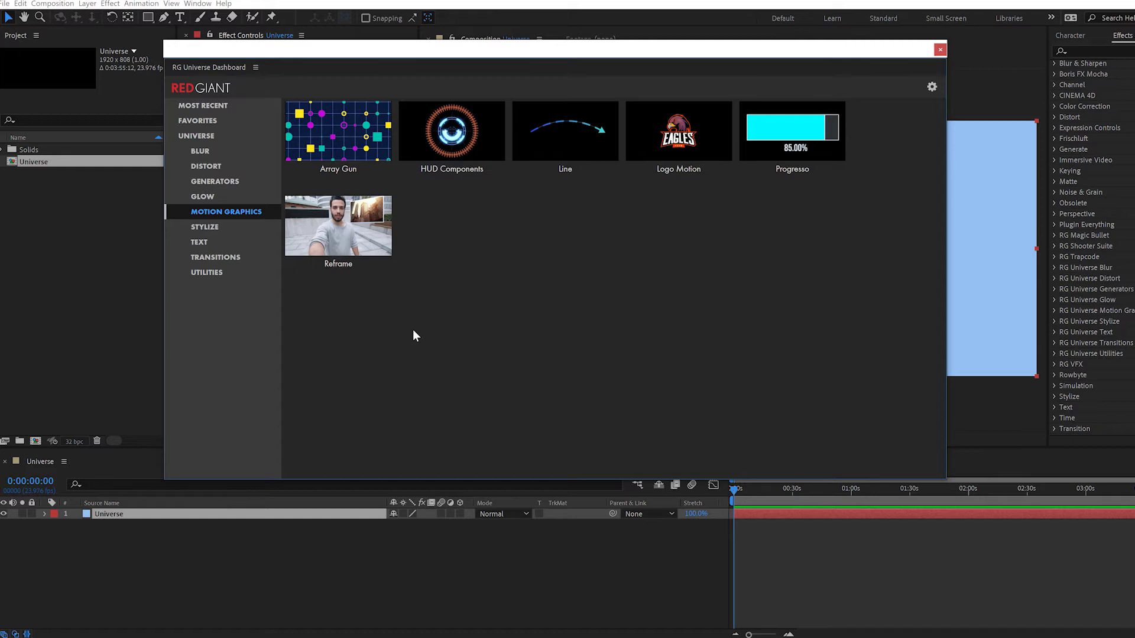
mouse_move(458, 188)
mouse_move(464, 138)
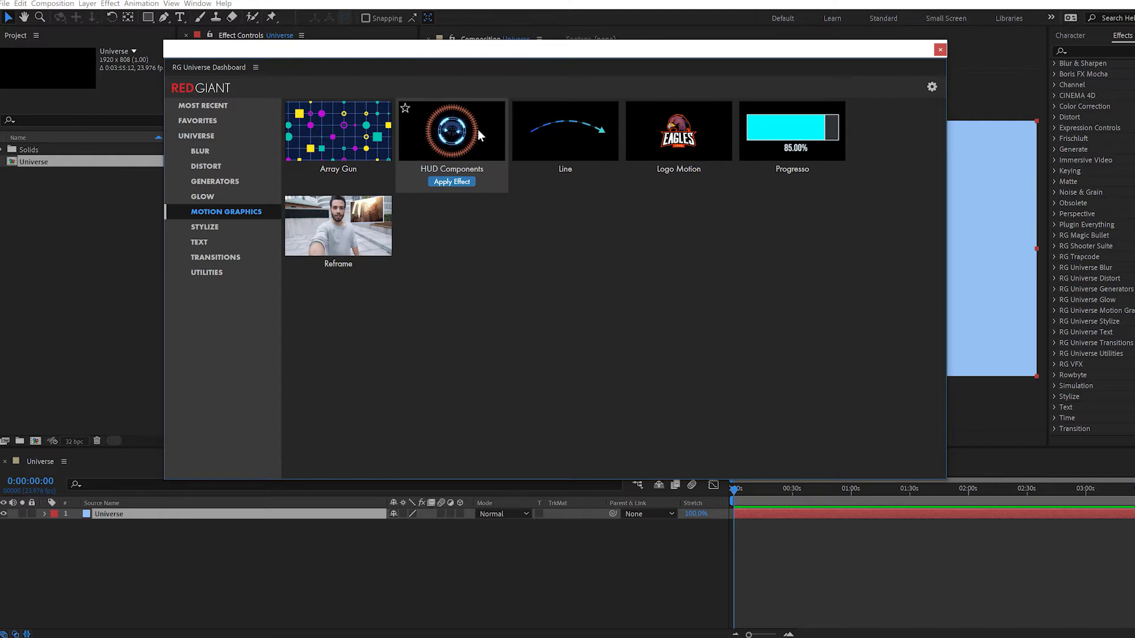
click(463, 137)
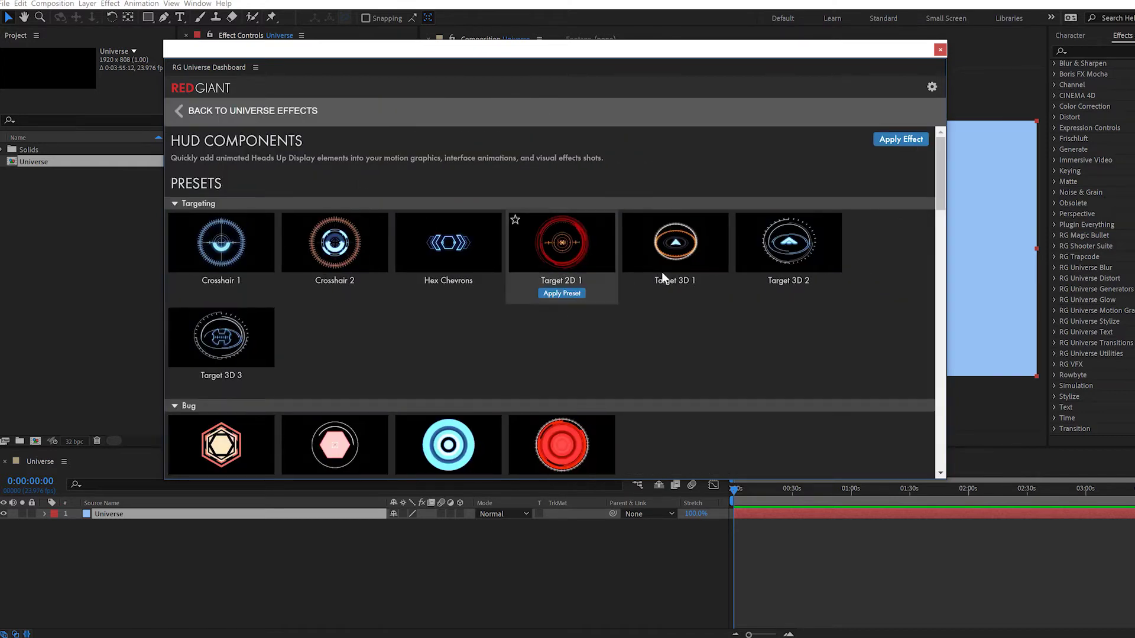
drag(943, 185, 938, 241)
mouse_move(692, 298)
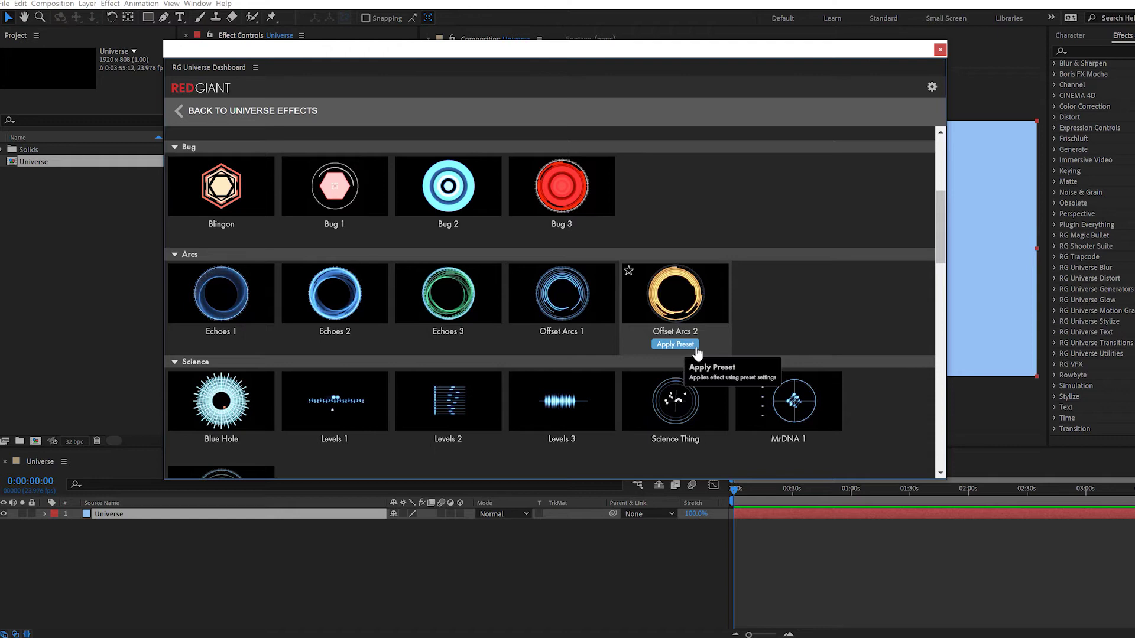
click(675, 344)
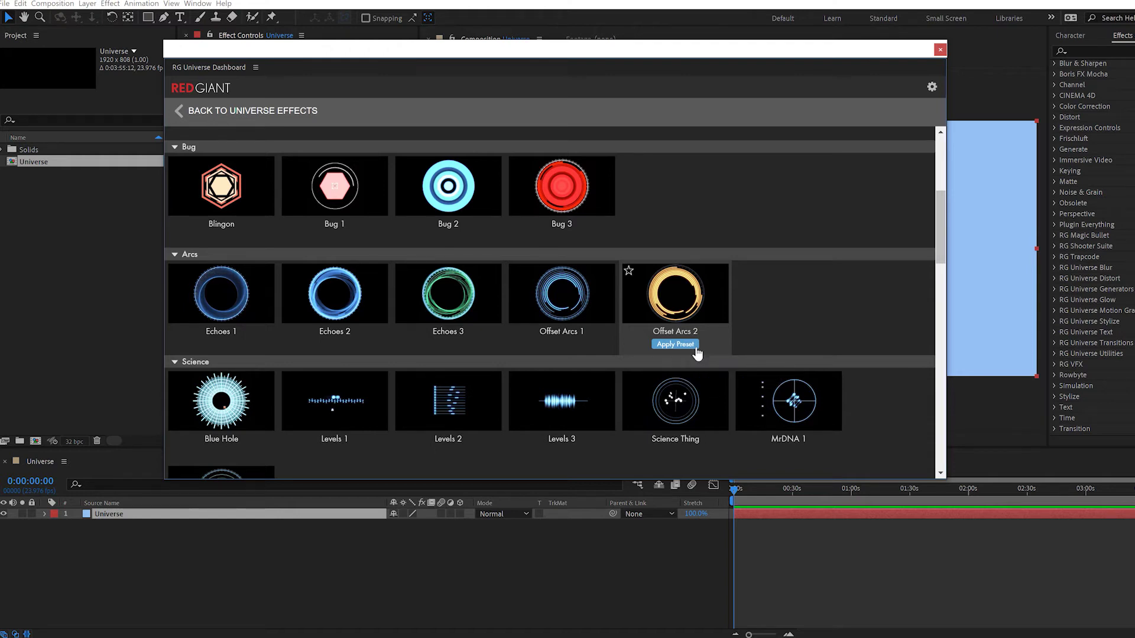
click(179, 112)
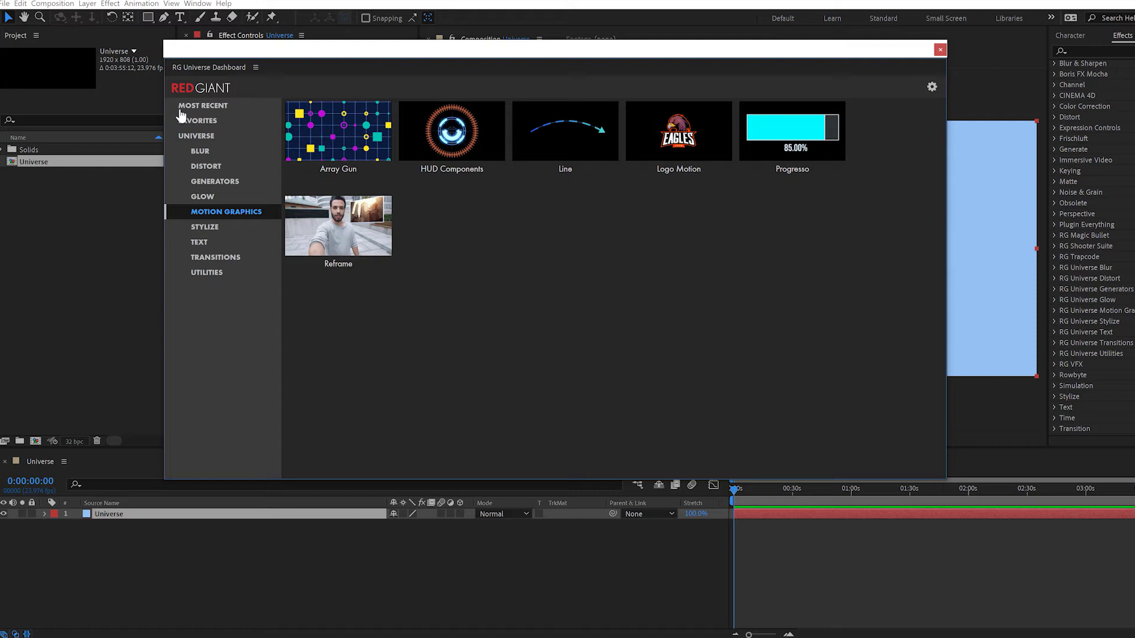
Step: Apply the Line effect's Gradient Red-Orange preset to the Universe layer
mouse_move(562, 133)
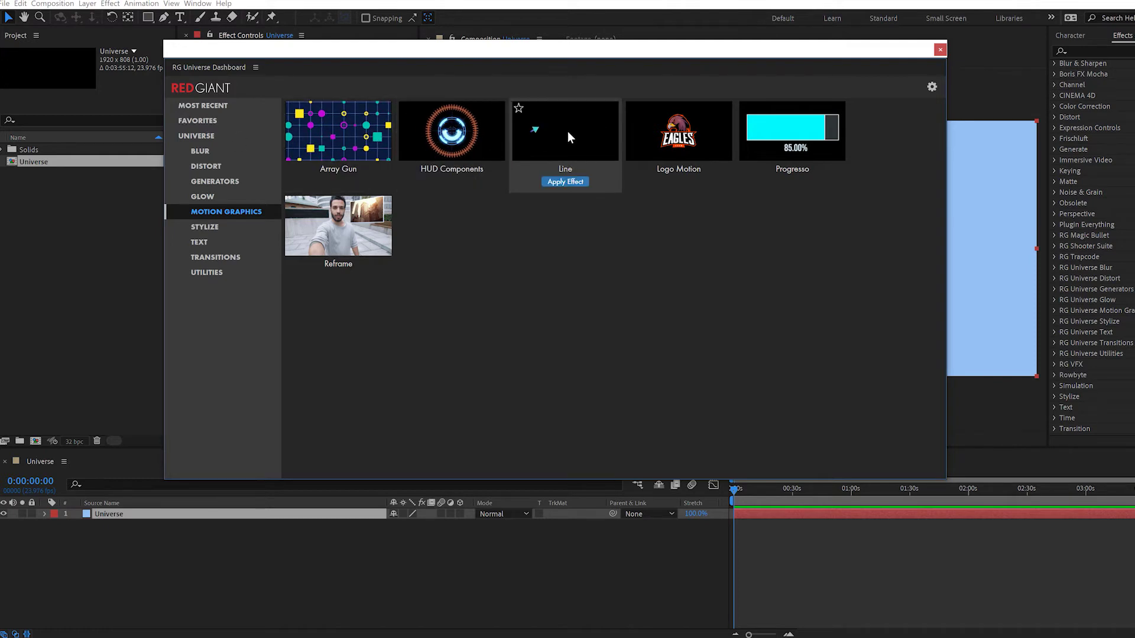
click(568, 138)
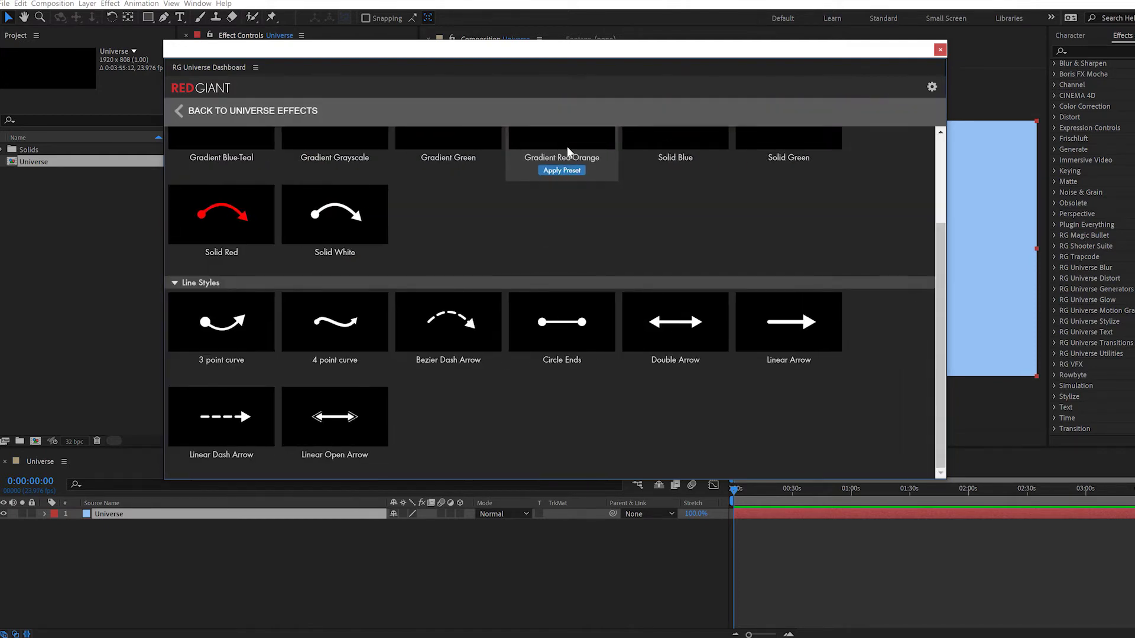
mouse_move(455, 339)
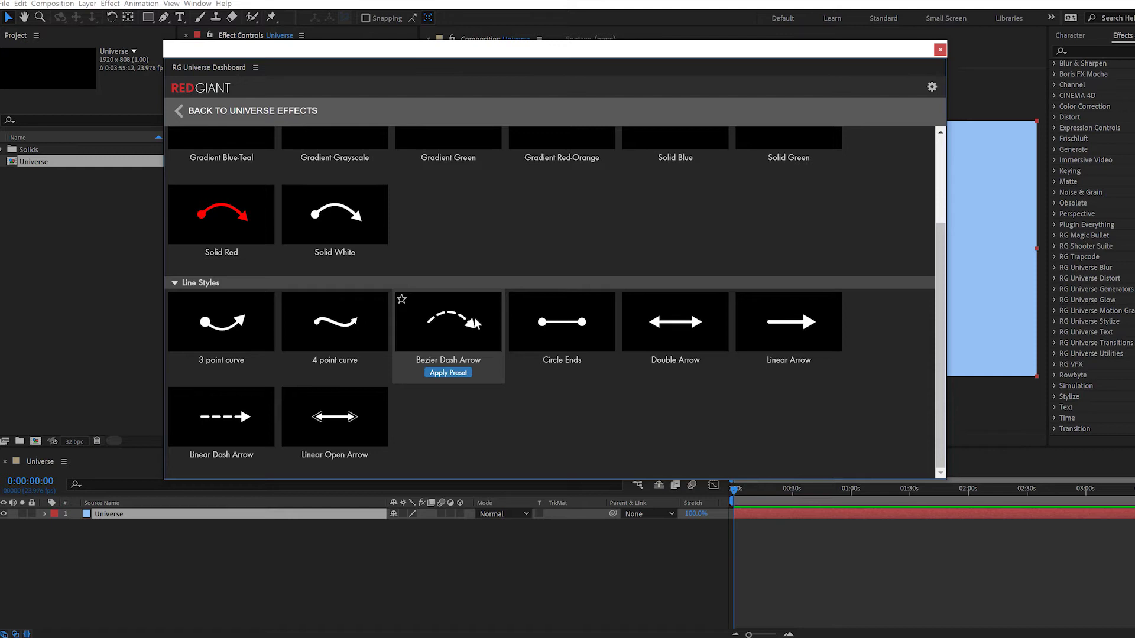
scroll(478, 323, up, 3)
click(555, 297)
scroll(411, 354, down, 2)
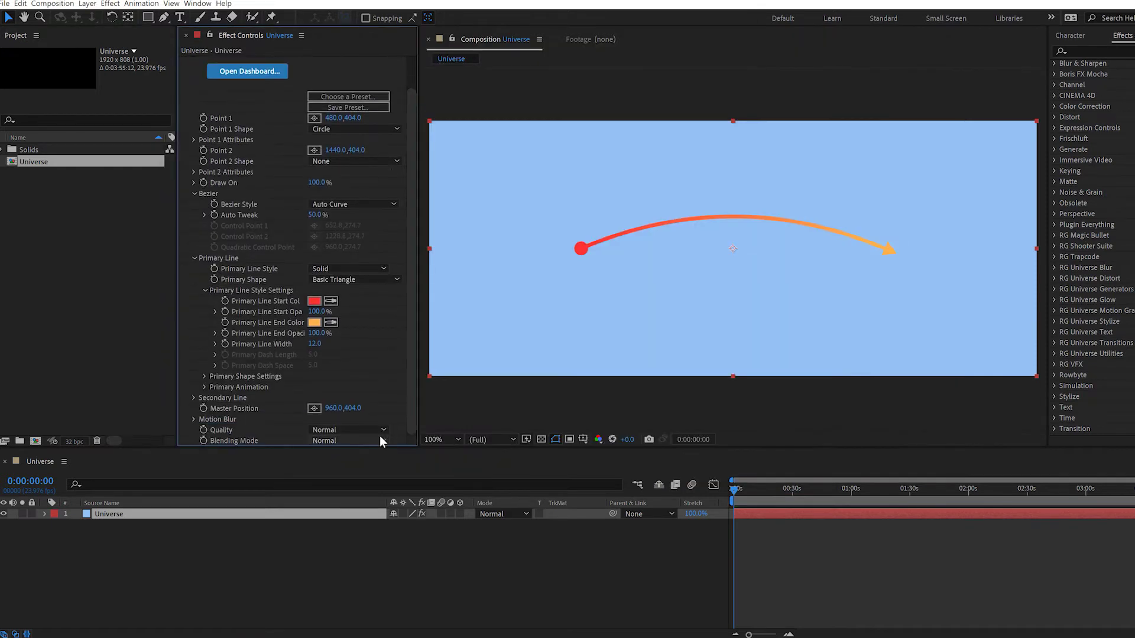
Step: Make the line a 4-point Bezier, with the start moved upper left and the end lower right
click(353, 204)
click(335, 214)
drag(636, 207, 615, 343)
drag(817, 208, 817, 171)
drag(581, 248, 501, 197)
drag(885, 249, 920, 277)
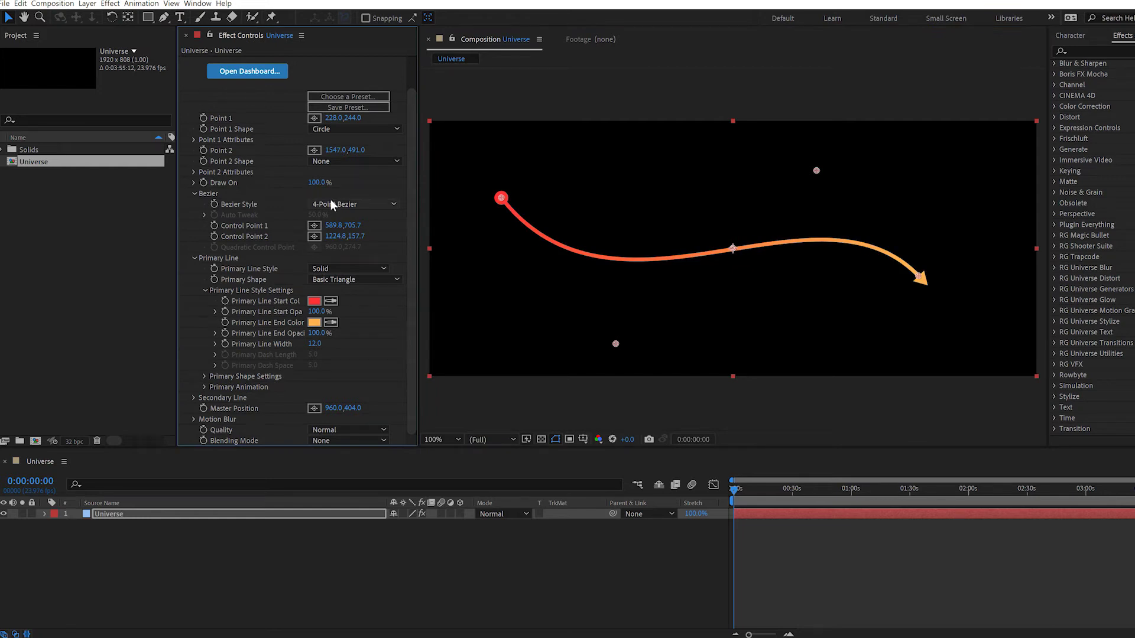
Step: Drop the start circle, dash the line, use a Basic Triangle Round head, width 7.7, size 3.0
click(349, 269)
click(331, 279)
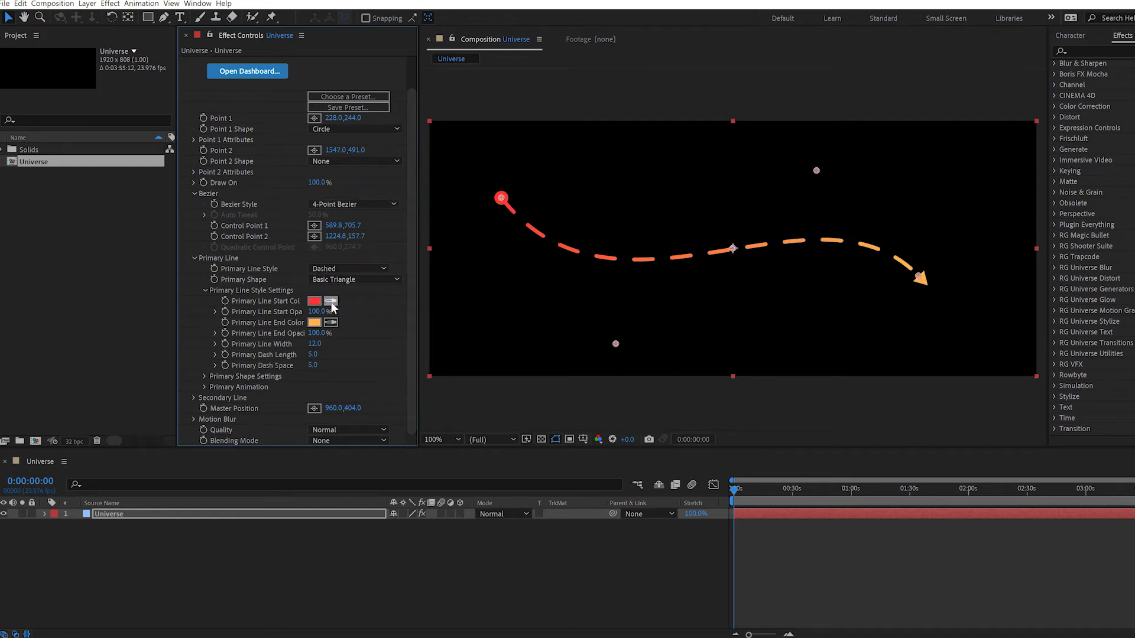
click(205, 376)
click(355, 279)
click(340, 454)
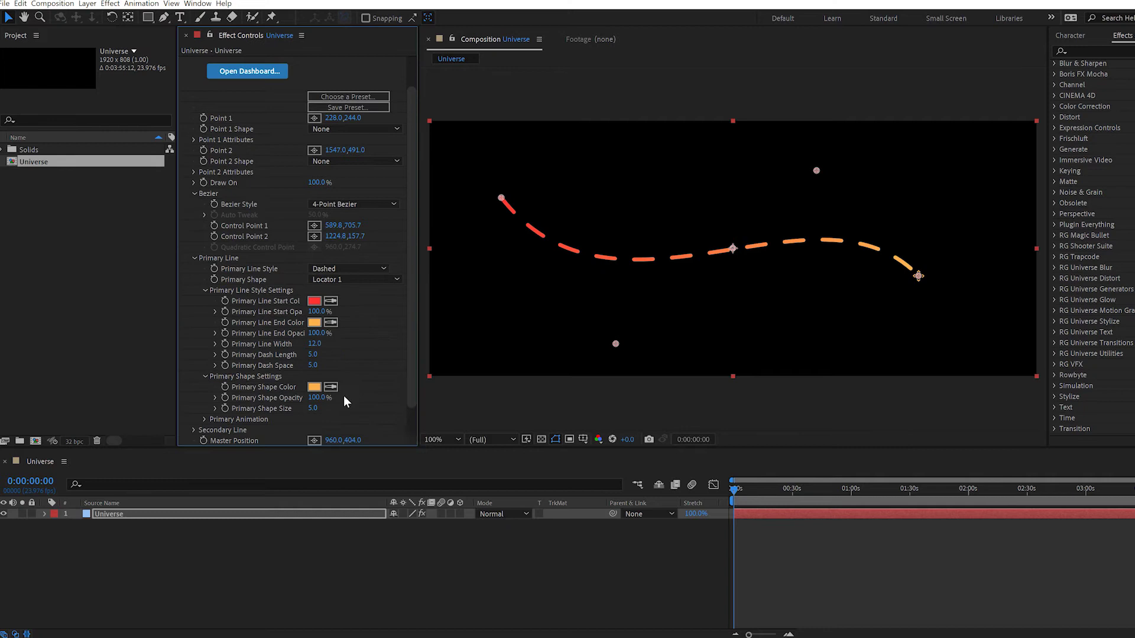
click(354, 279)
click(357, 324)
drag(314, 343, 299, 346)
drag(314, 408, 316, 410)
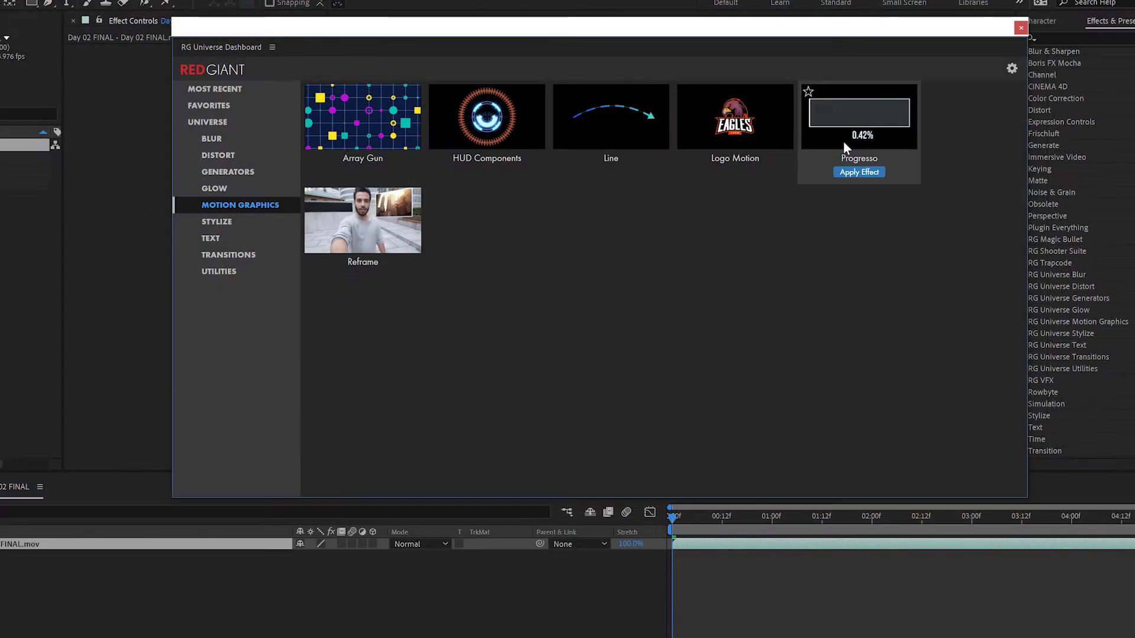
Step: Look through the Progresso effect's presets in the dashboard
click(843, 140)
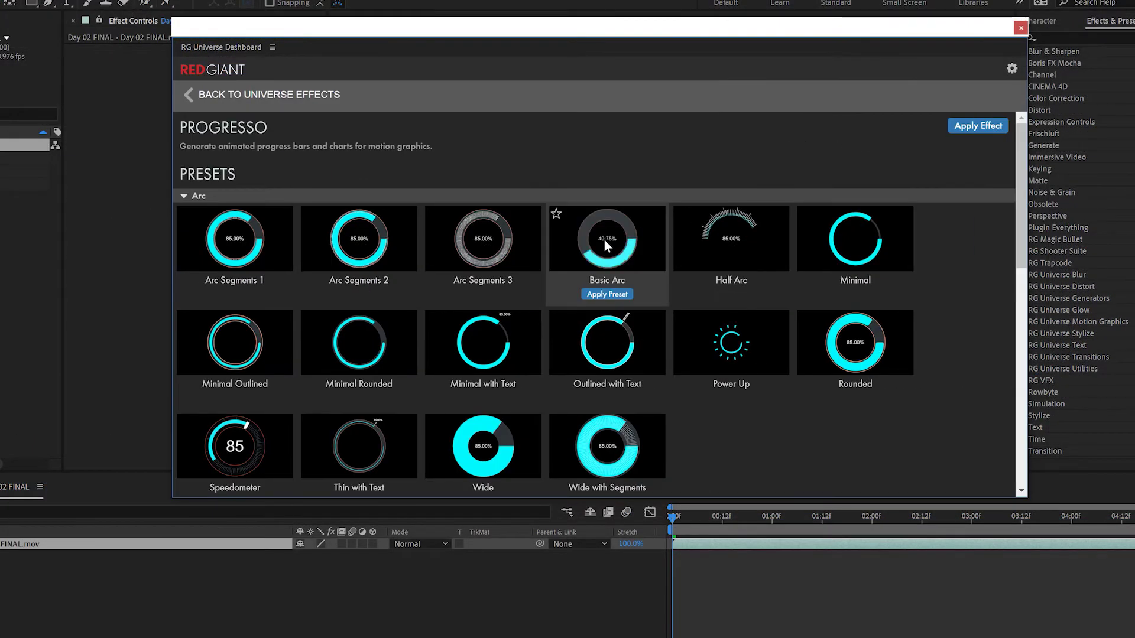
scroll(734, 363, down, 4)
scroll(734, 363, down, 4)
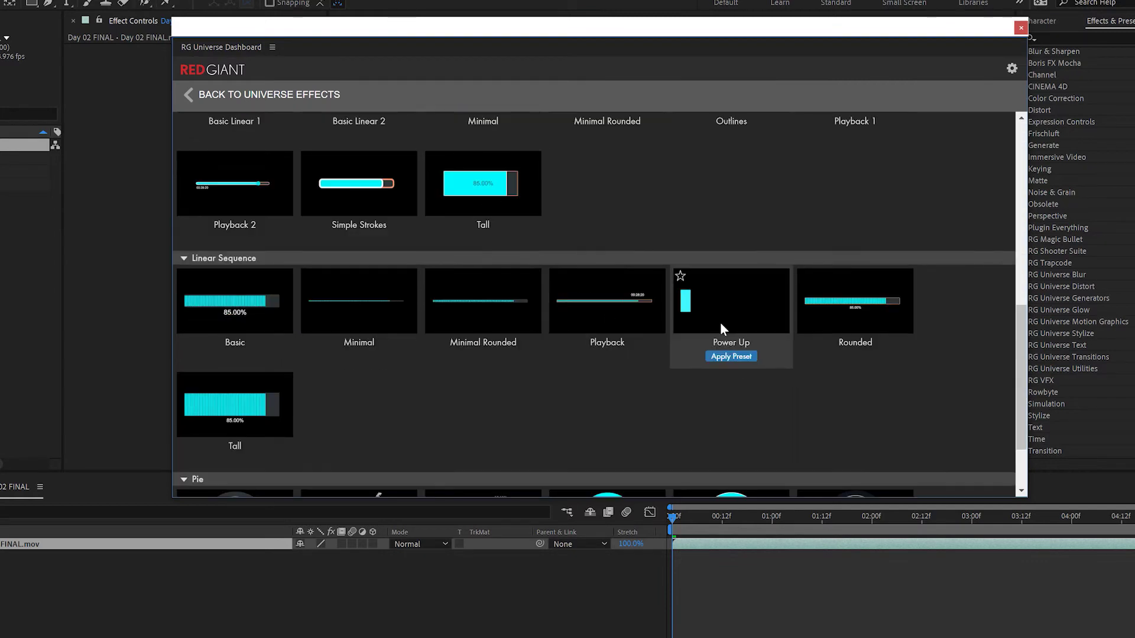
scroll(710, 331, down, 2)
scroll(728, 452, up, 8)
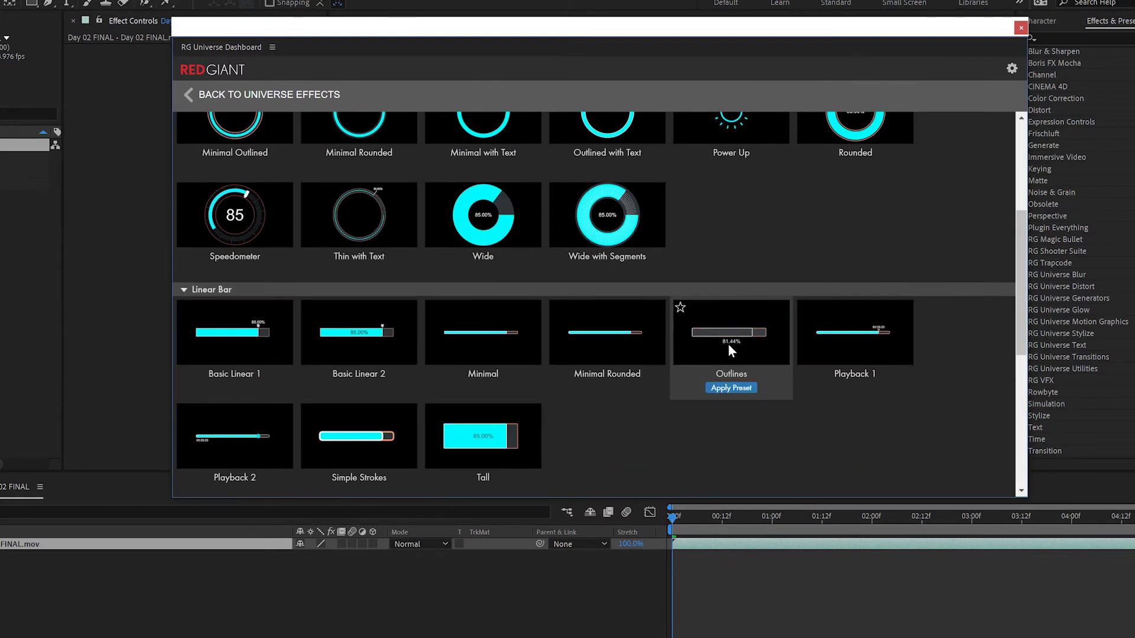
Step: Go back to the Universe browser's Text category and view the Screen Text presets
click(189, 95)
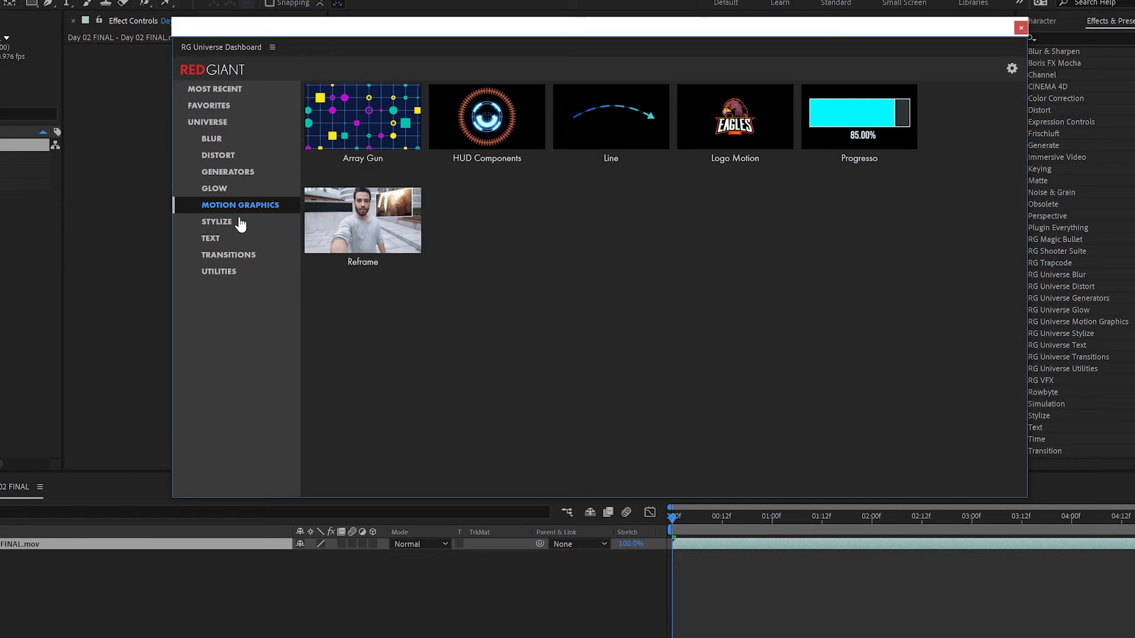
click(290, 238)
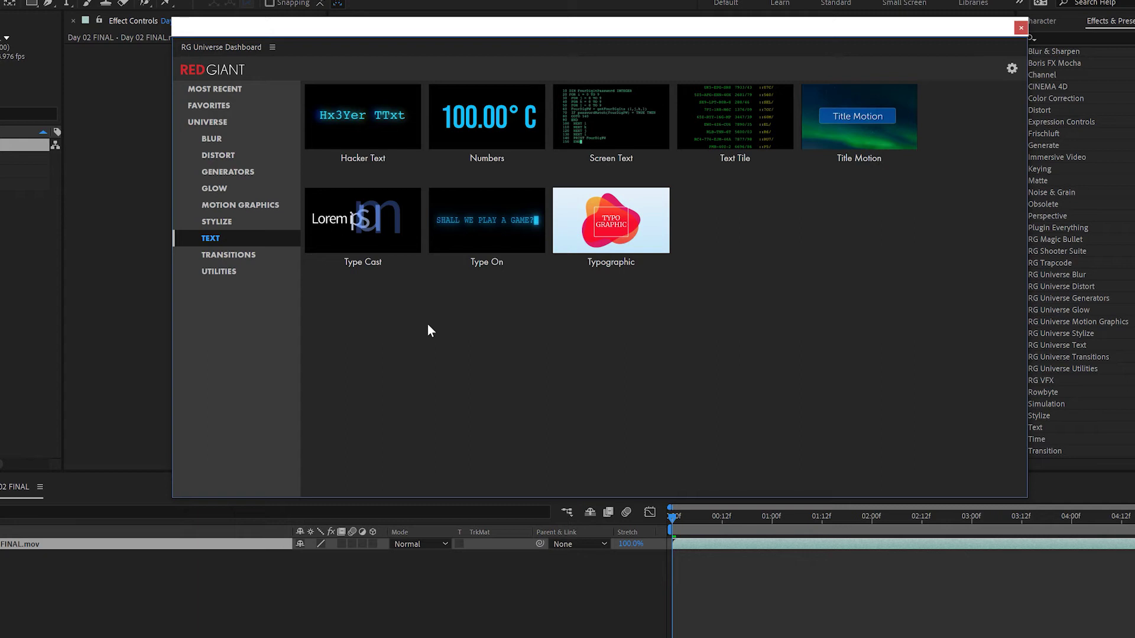
click(609, 116)
mouse_move(593, 332)
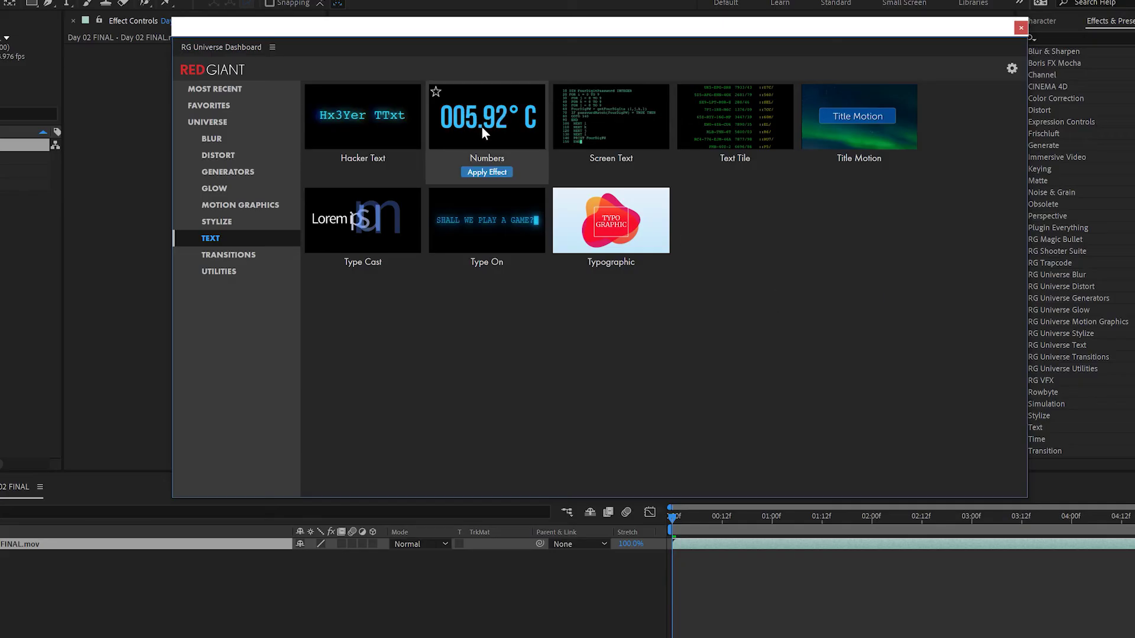
Step: Apply uni.Numbers and scrub its Value until the amount reads $258,800.00
click(498, 128)
click(978, 119)
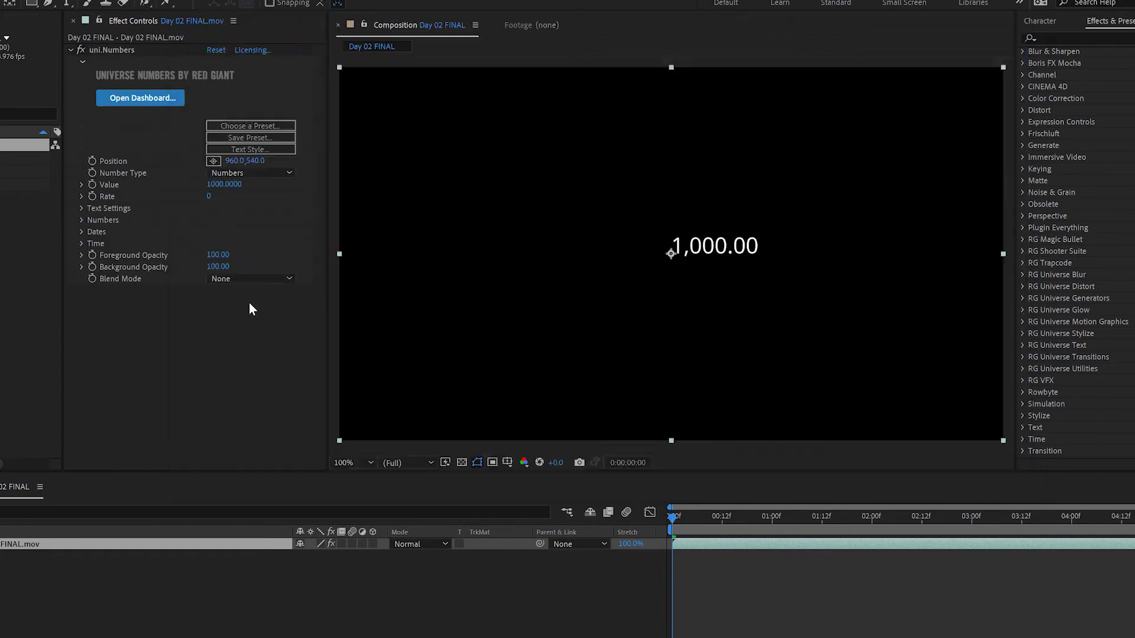
drag(224, 184, 266, 183)
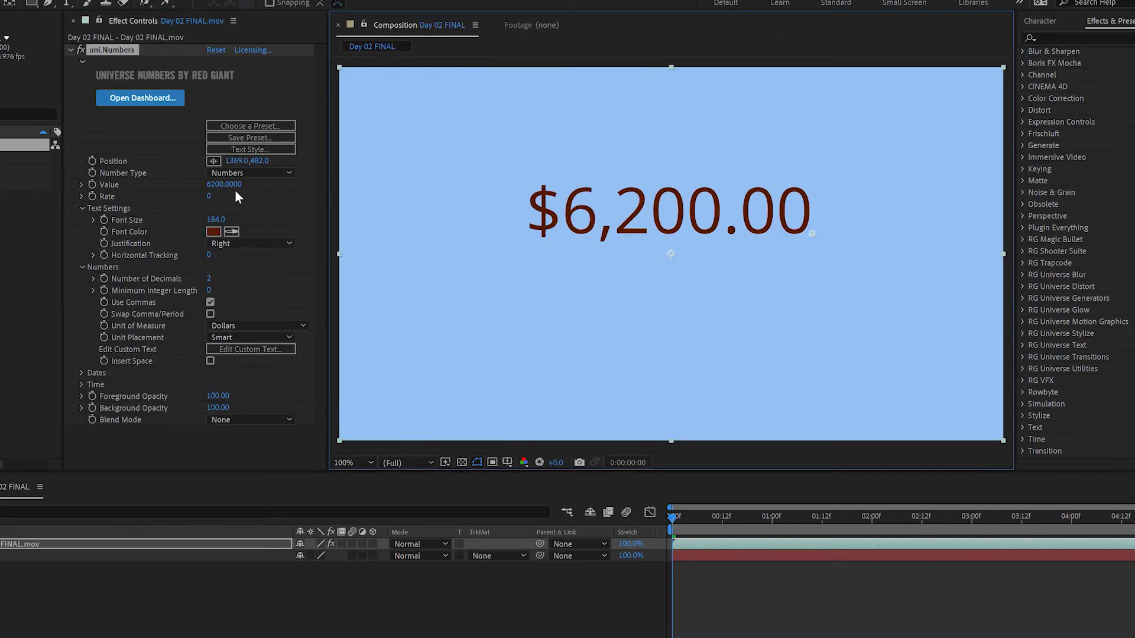
mouse_move(234, 184)
mouse_down()
mouse_move(175, 186)
mouse_move(865, 143)
mouse_move(192, 188)
mouse_move(229, 189)
mouse_up()
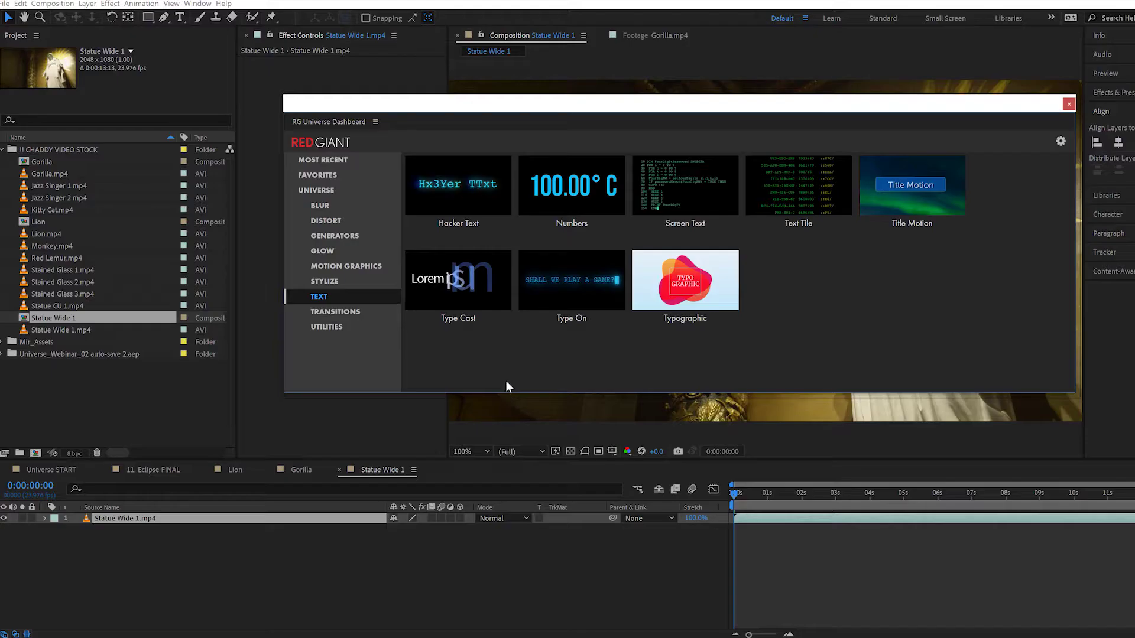
Step: In Stylize, add Grain16 and the VHS Bad Tracking preset to the statue footage
click(332, 282)
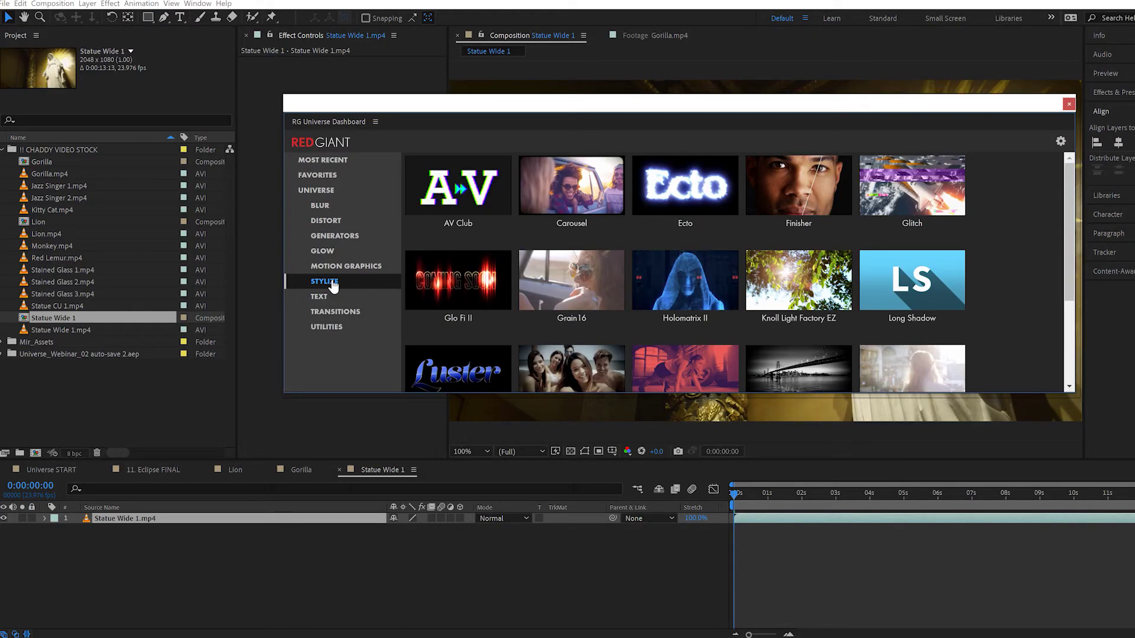
drag(339, 392, 329, 551)
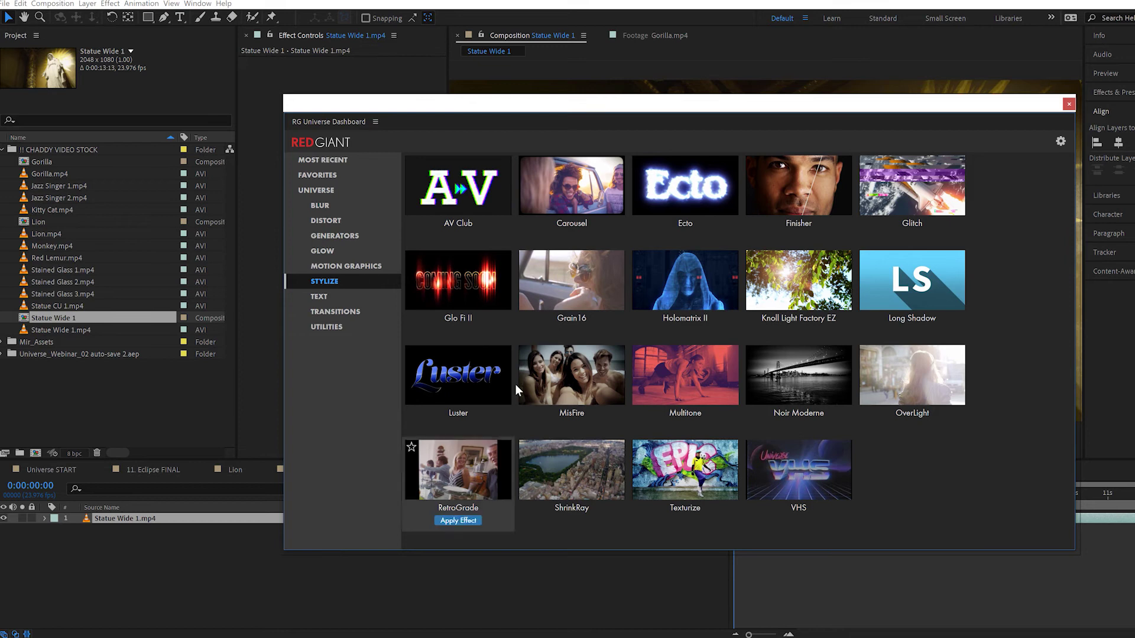
click(571, 280)
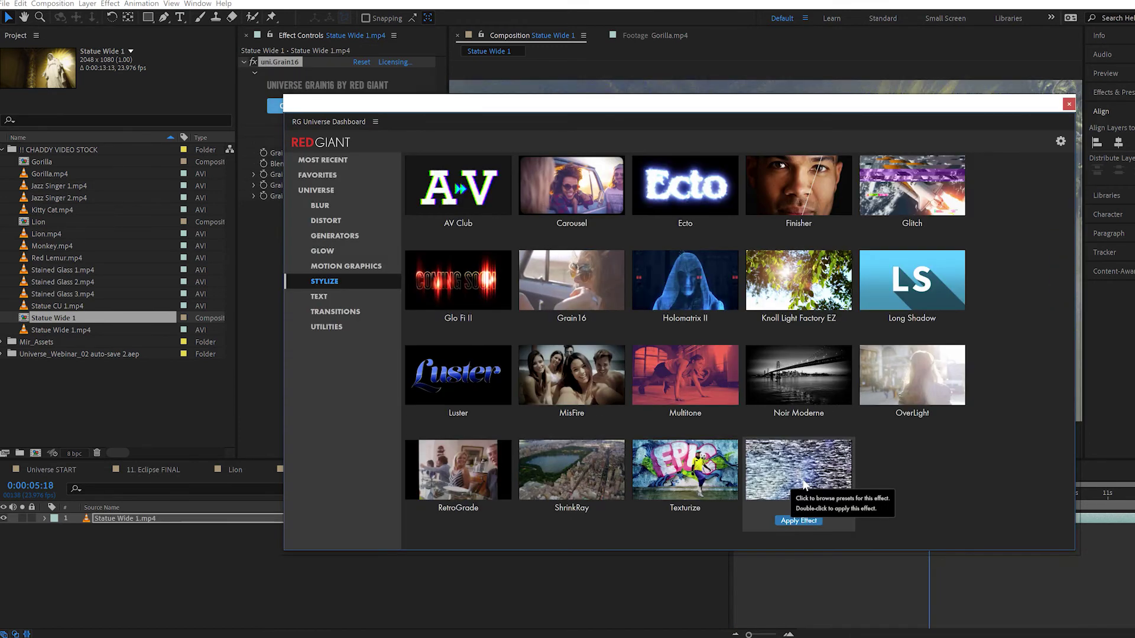
click(798, 468)
click(454, 335)
click(1068, 105)
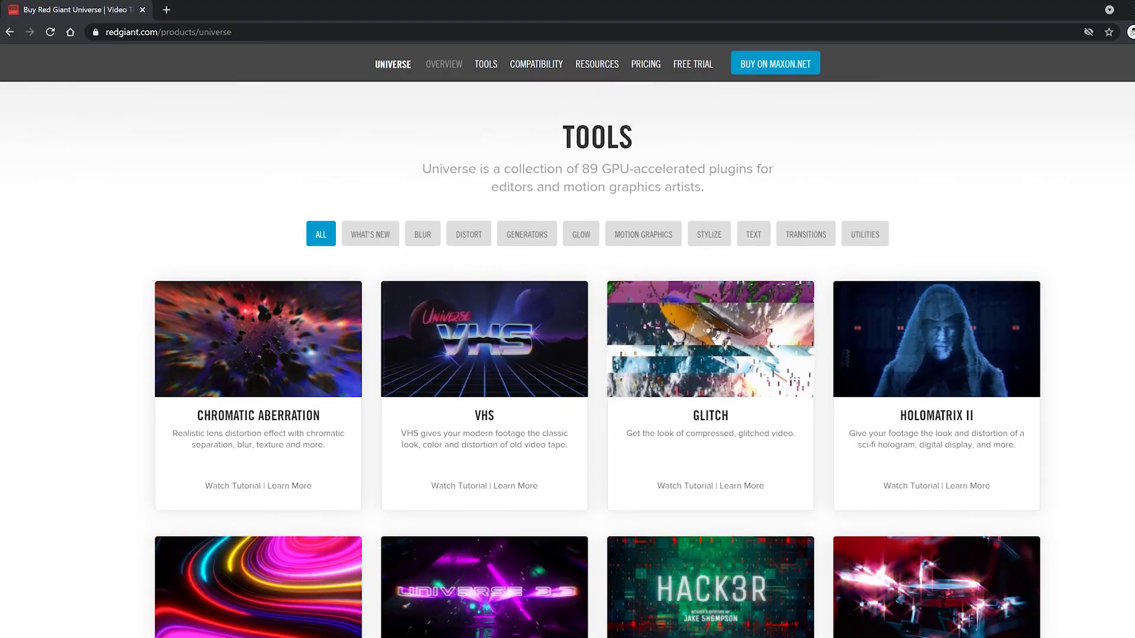
Step: Apply the Luster Desert Sunset preset to the title text layer
scroll(568, 354, down, 4)
scroll(568, 355, down, 11)
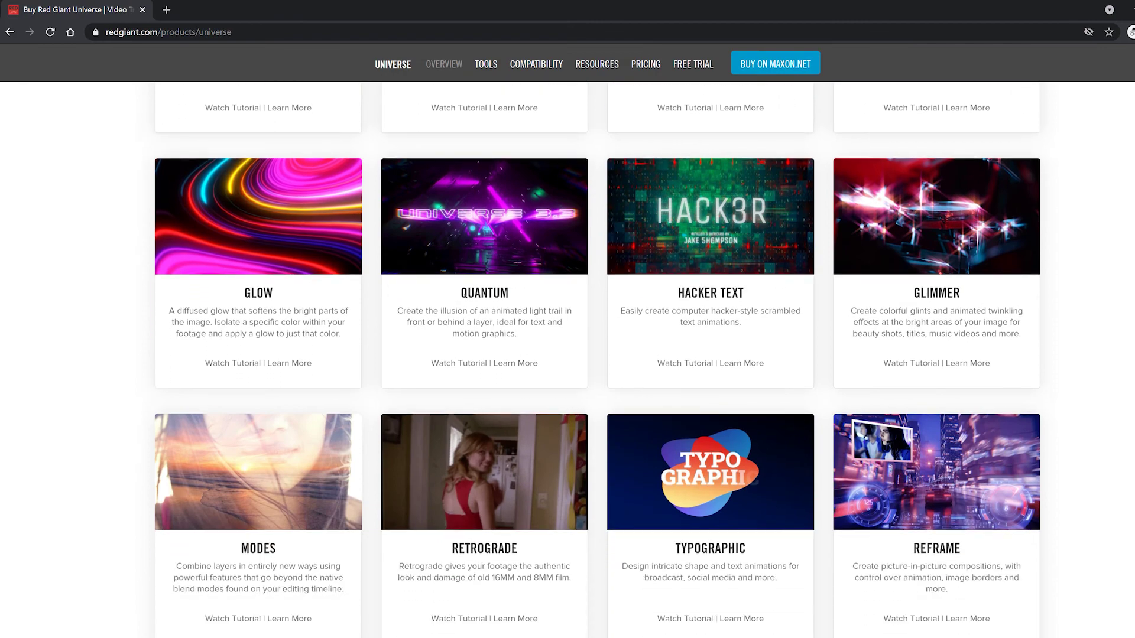
scroll(567, 355, down, 4)
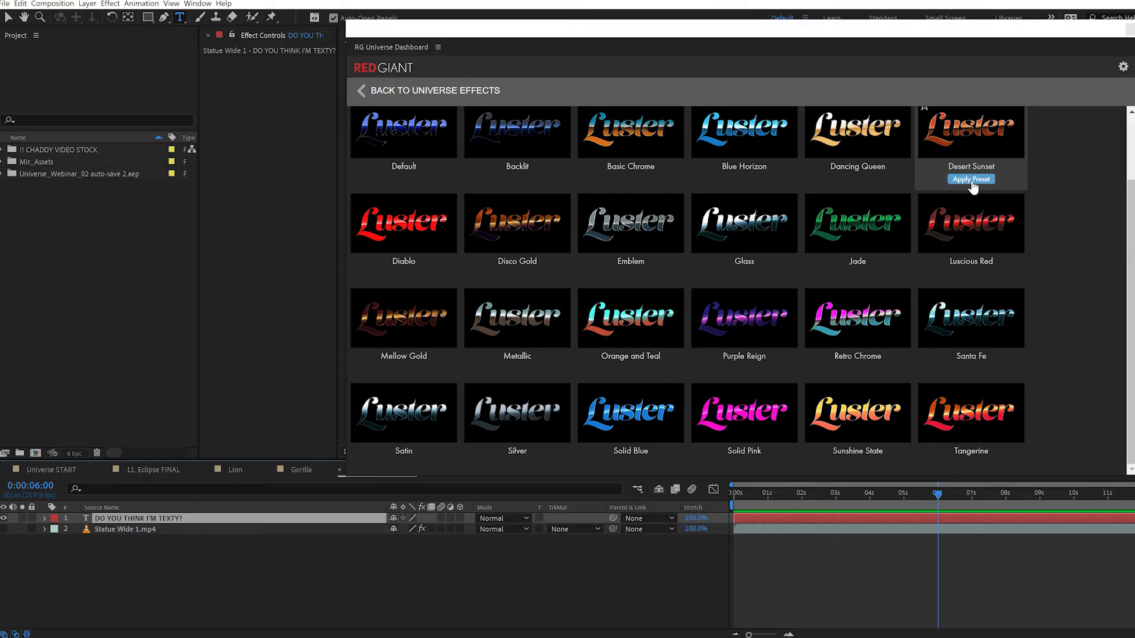
click(971, 177)
click(1128, 40)
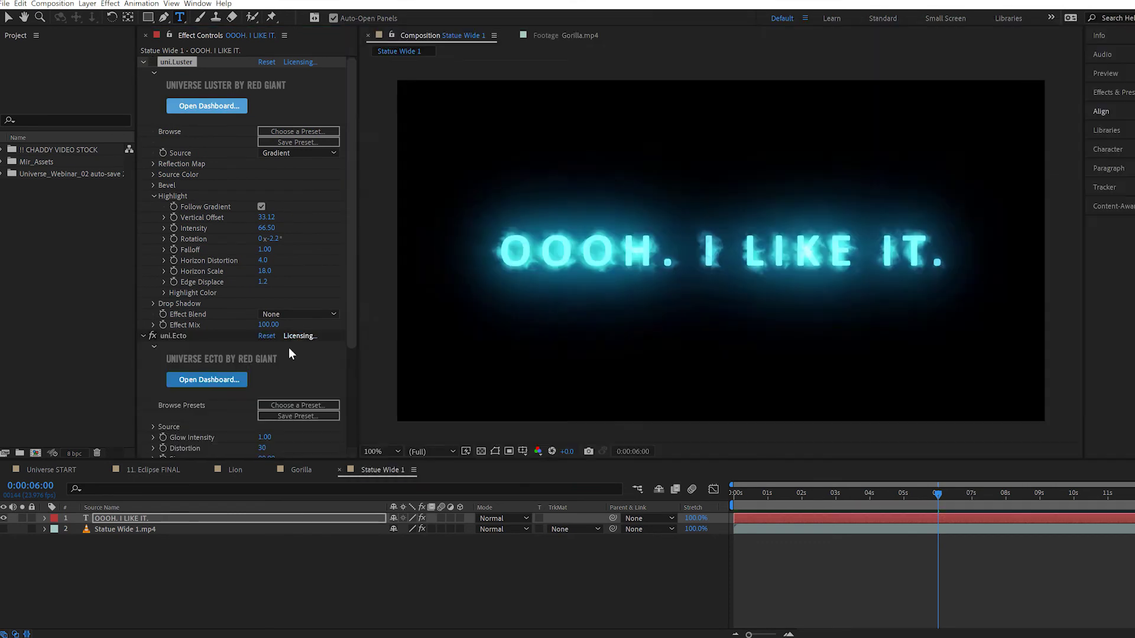
Step: Review the title's Ecto Distortion Settings, with Slimer colouring and Plasma distortion
scroll(247, 254, down, 5)
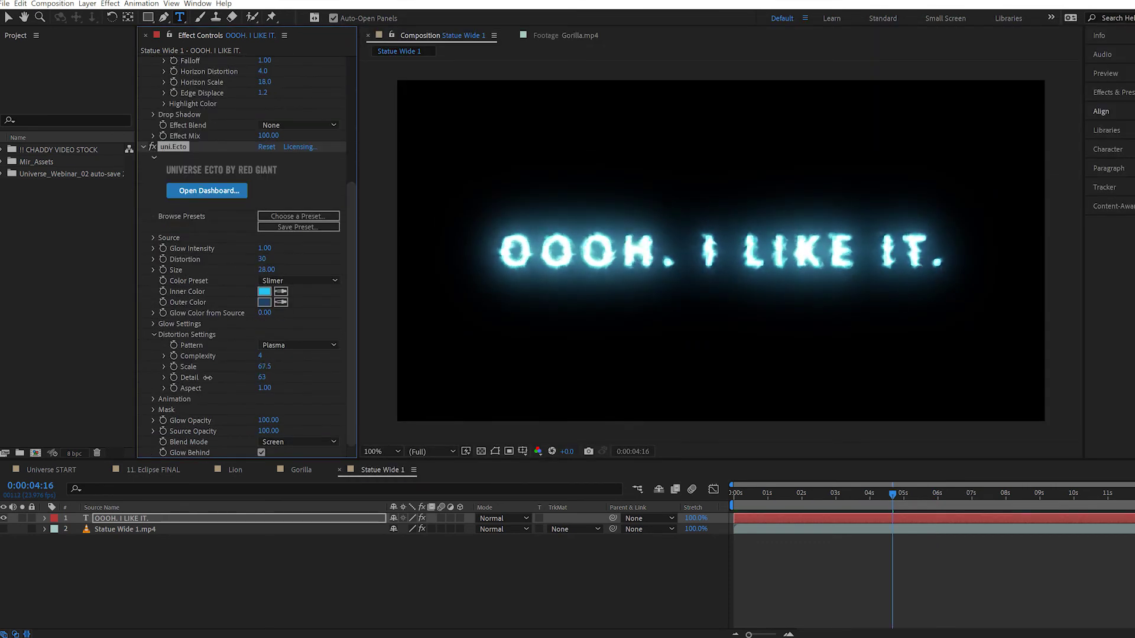